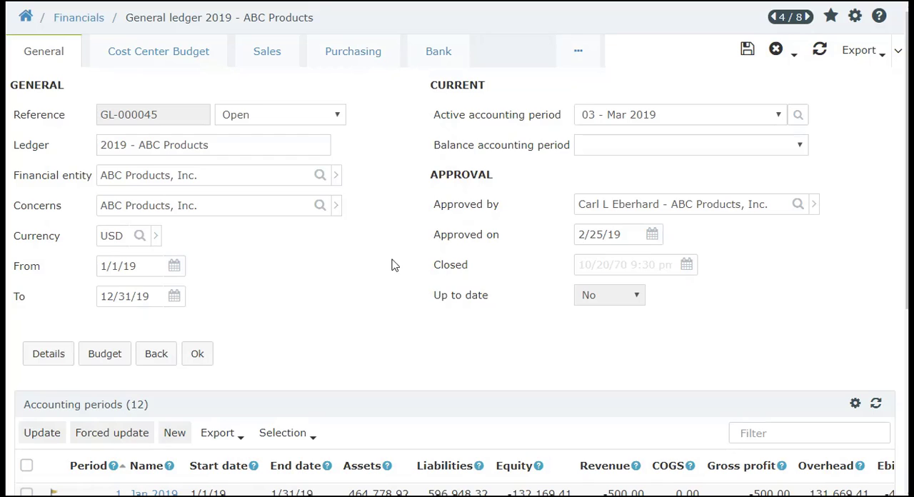
# Create a payment batch in the 2019 - ABC Products general ledger and name it "April 1 payments"
pyautogui.click(571, 51)
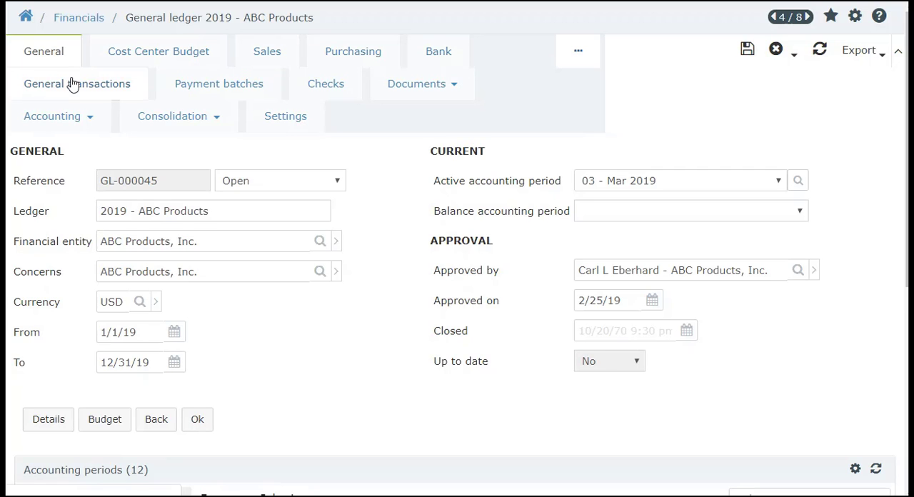
pyautogui.click(223, 95)
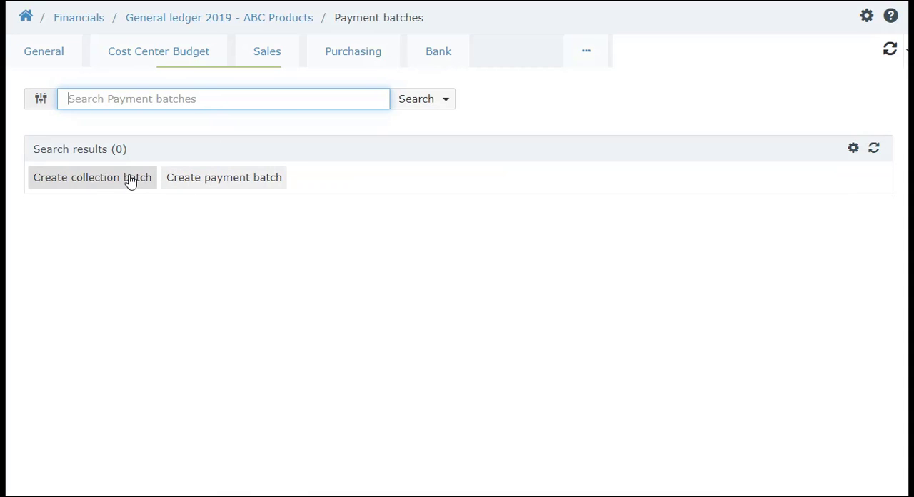
pyautogui.click(219, 185)
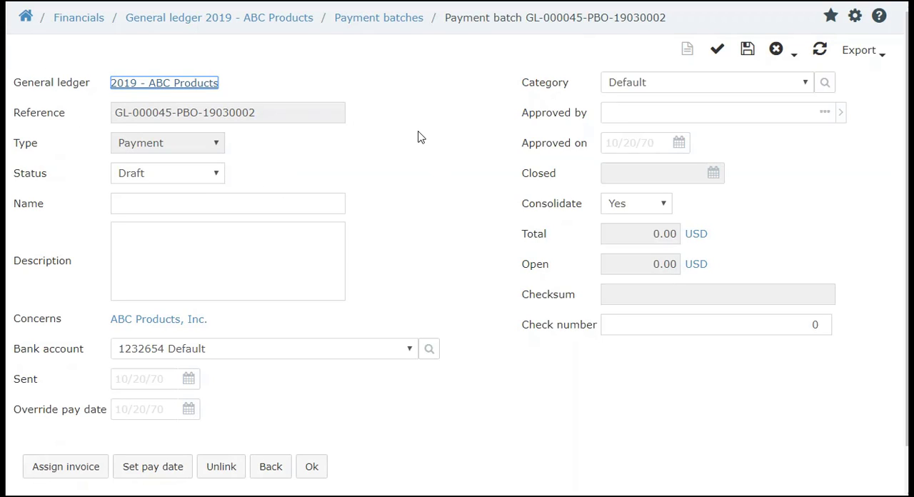
pyautogui.click(223, 202)
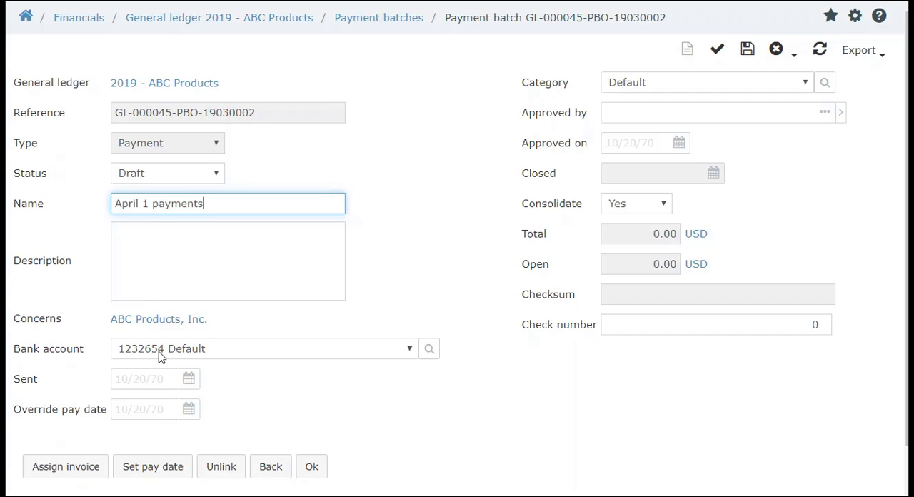
# Search for invoices to assign to the batch, limiting incoming invoices to open ones and leaving the payment method blank
pyautogui.scroll(-1, 159, 357)
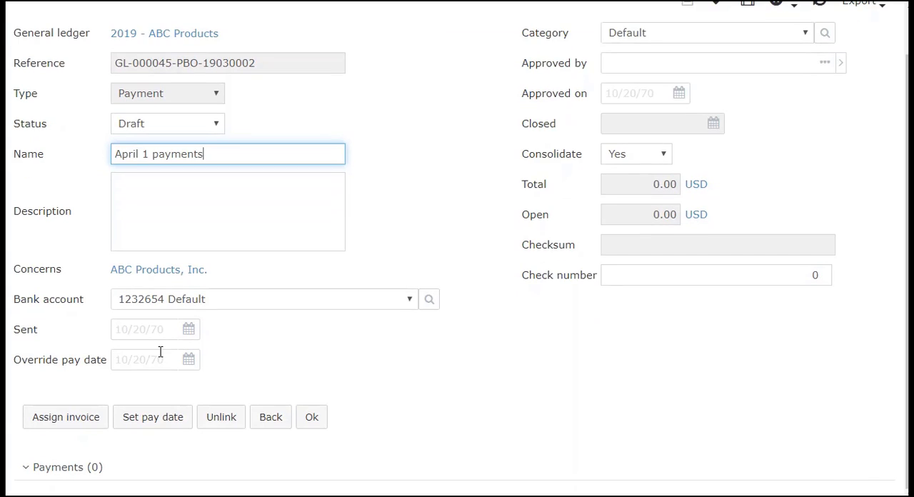
pyautogui.click(86, 423)
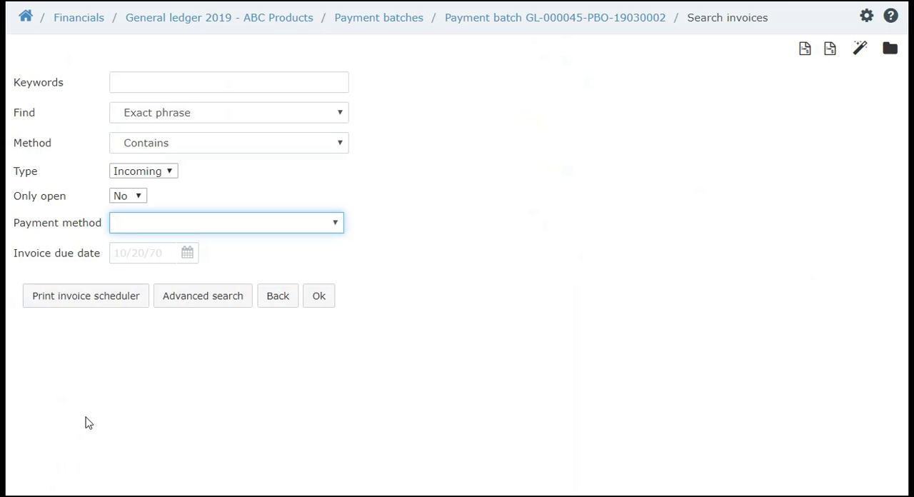
pyautogui.click(132, 197)
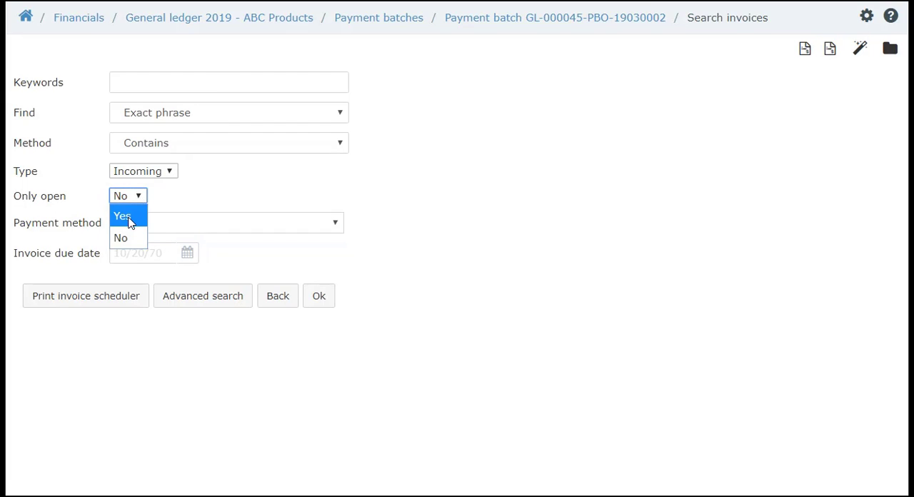
pyautogui.click(131, 224)
pyautogui.click(276, 225)
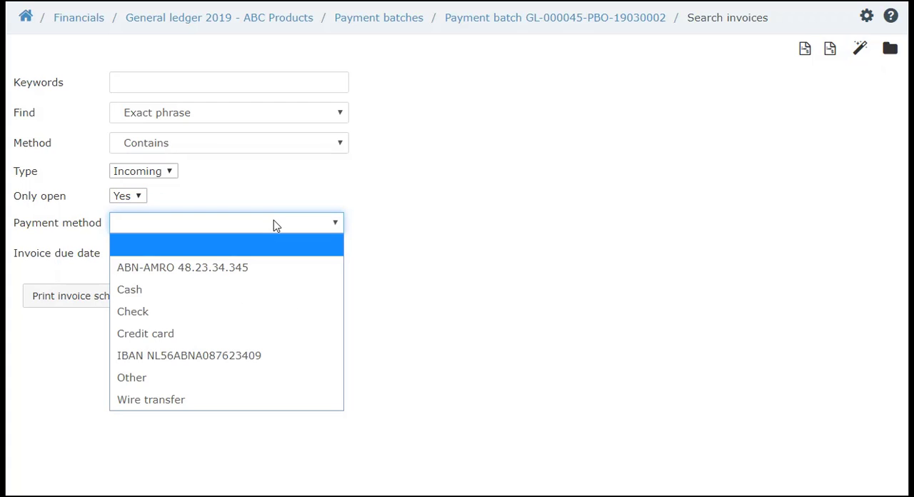
pyautogui.click(389, 227)
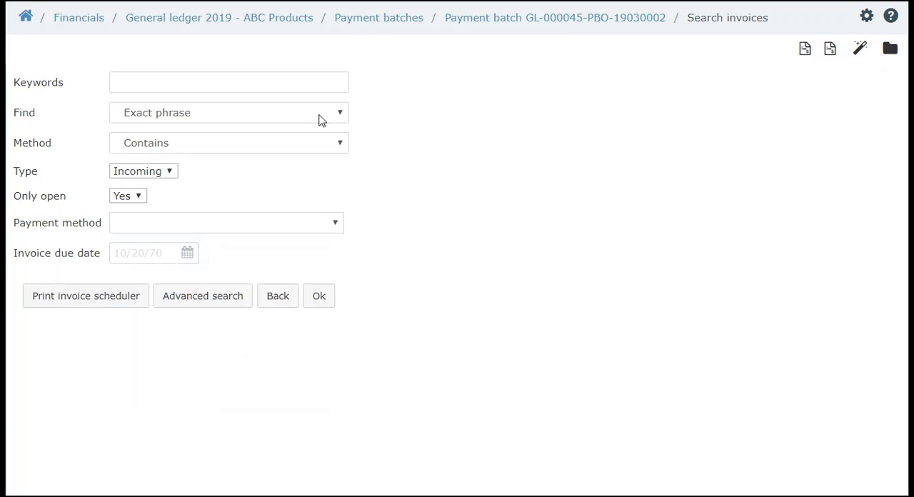
pyautogui.click(317, 297)
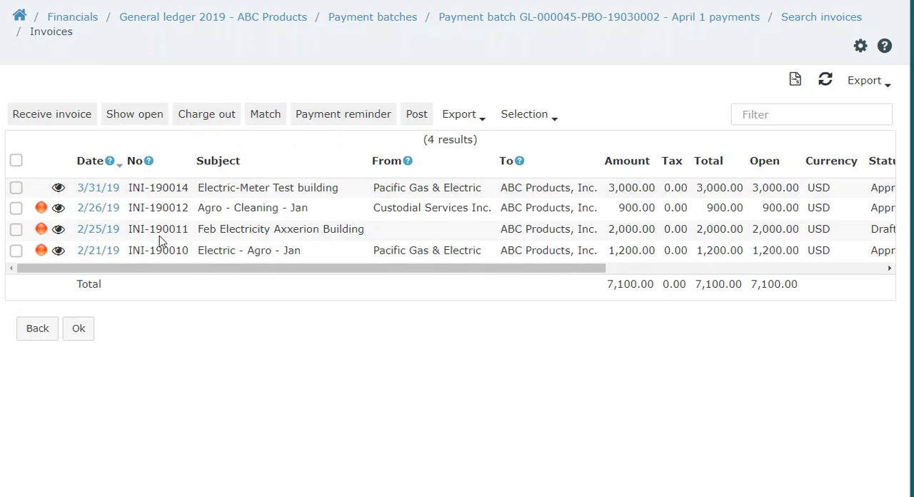
# Select all the open invoices found and assign them to the payment batch
pyautogui.click(19, 163)
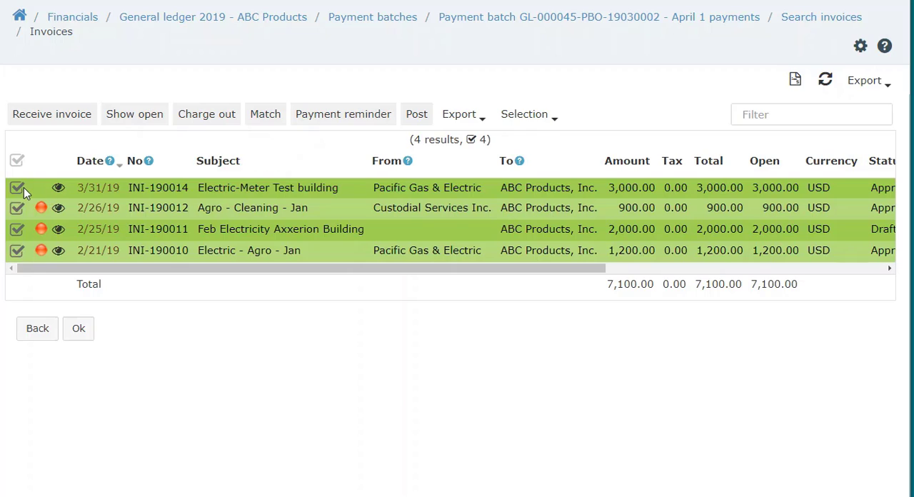
pyautogui.click(22, 187)
pyautogui.click(20, 186)
pyautogui.click(81, 331)
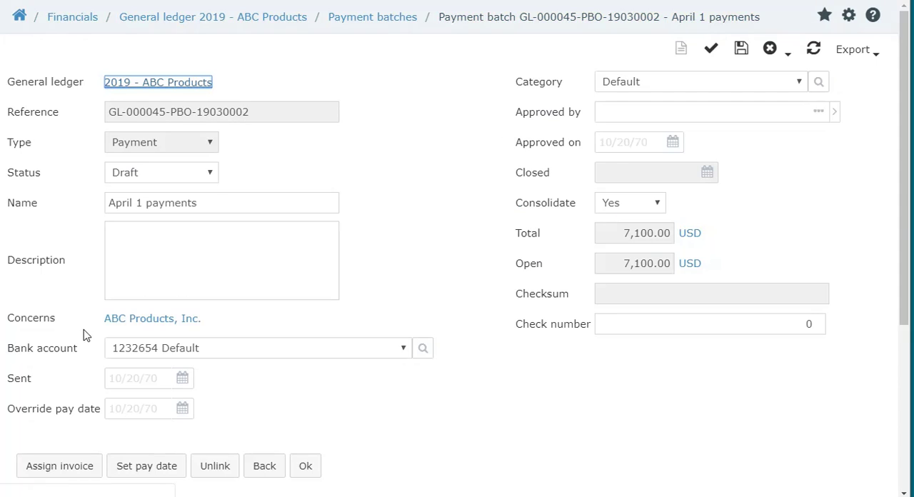
# Review the due dates and bank accounts of the batch's payments, with the list sorted by contact
pyautogui.scroll(-1, 82, 335)
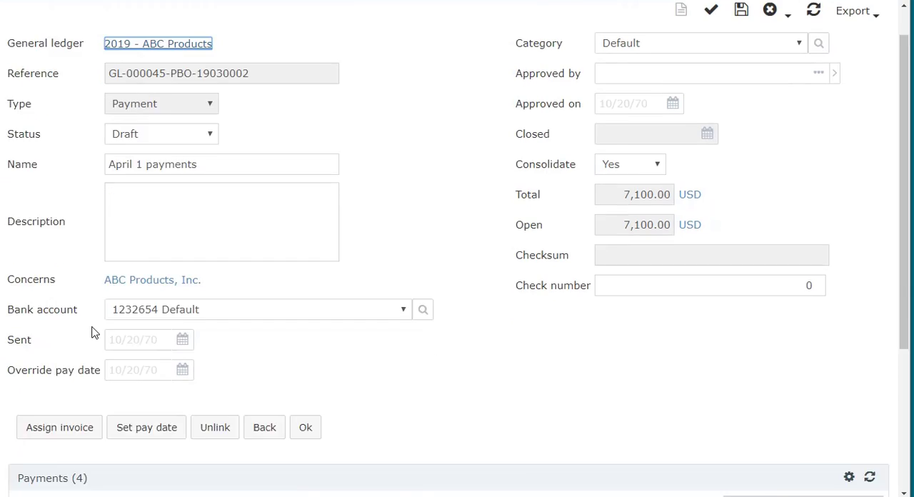
pyautogui.scroll(-3, 92, 330)
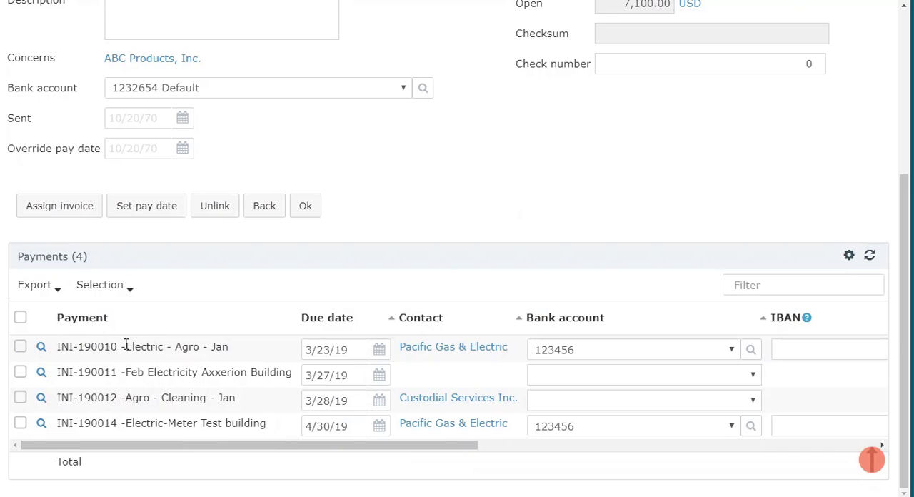
pyautogui.moveTo(128, 447); pyautogui.dragTo(306, 447)
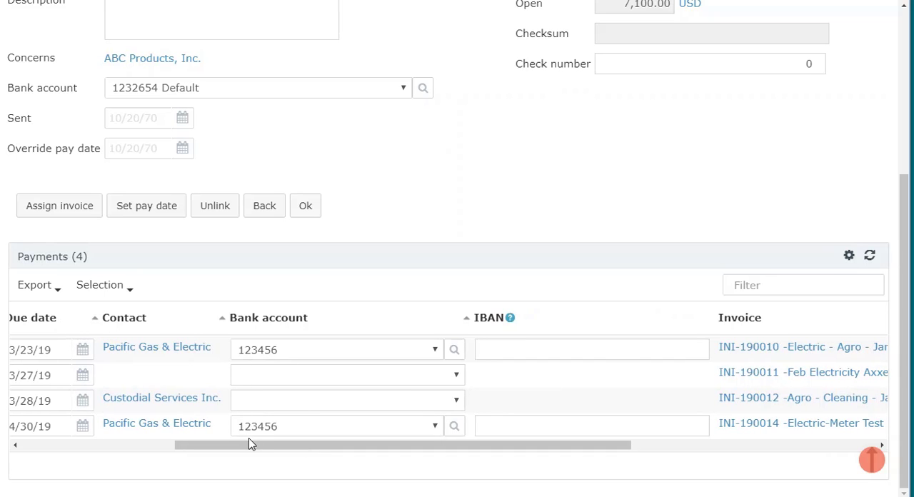
pyautogui.moveTo(247, 439); pyautogui.dragTo(220, 443)
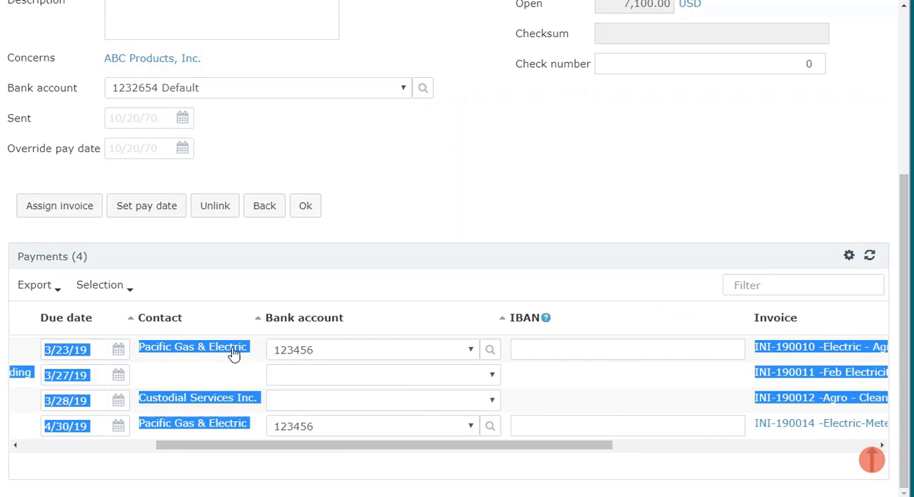
pyautogui.click(240, 319)
pyautogui.scroll(5, 207, 272)
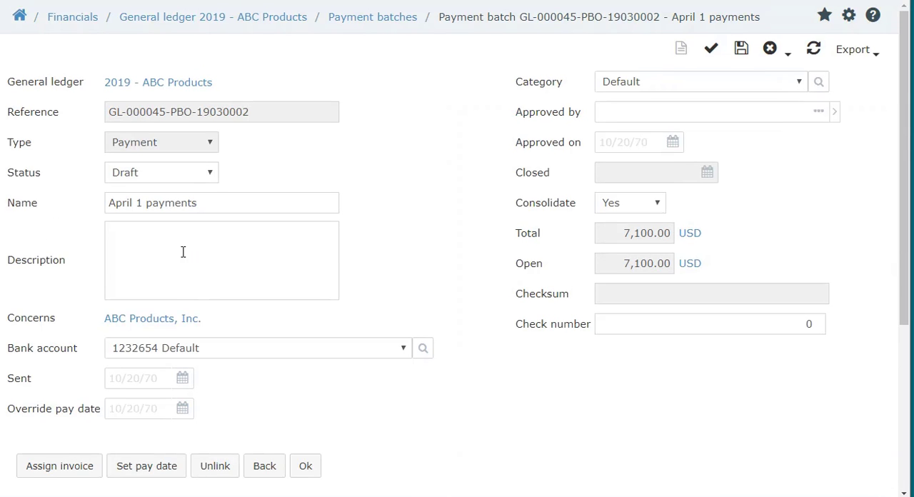
pyautogui.scroll(-5, 193, 421)
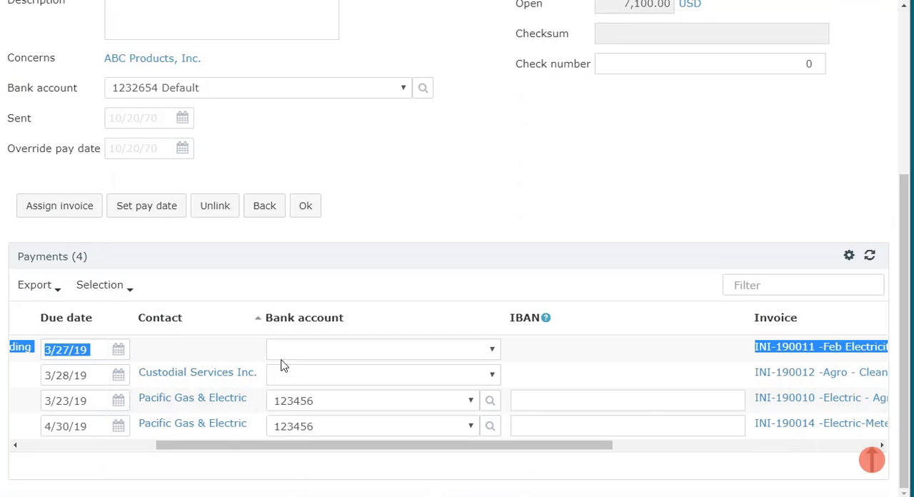
# Sort the batch's payments by payment and check their linked invoices and paid amounts
pyautogui.moveTo(223, 448); pyautogui.dragTo(34, 415)
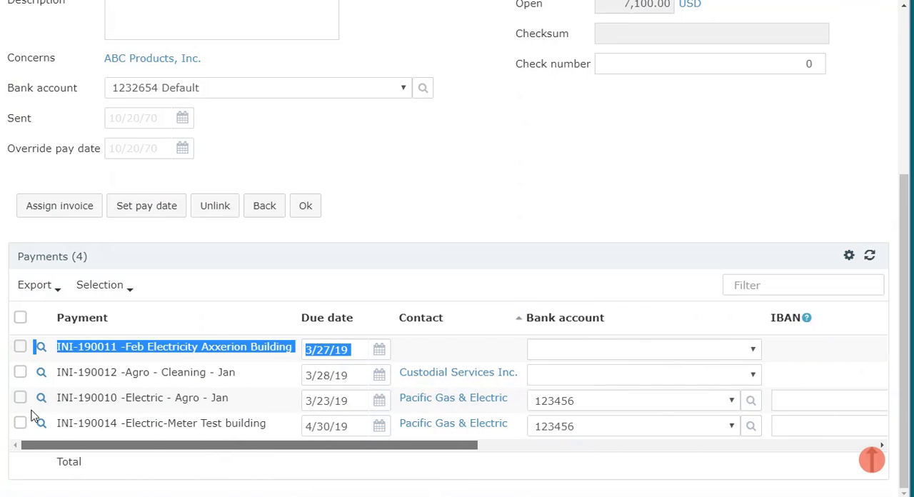
pyautogui.click(83, 322)
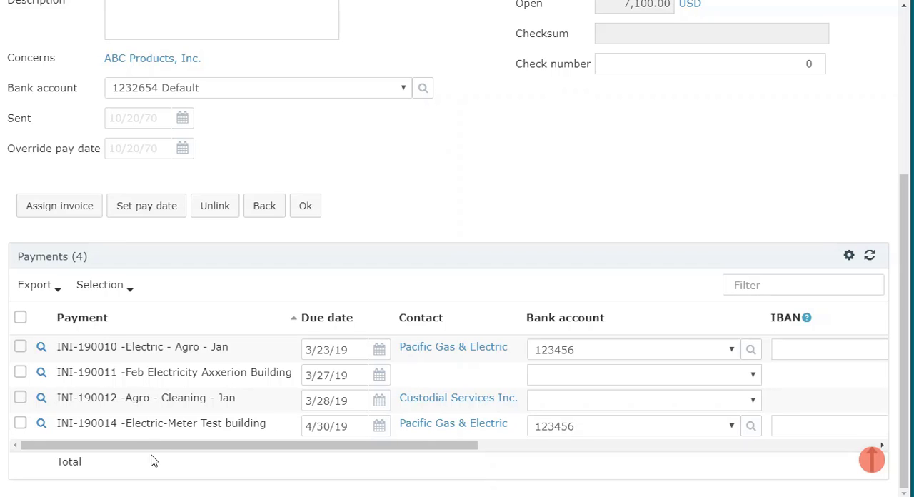
pyautogui.moveTo(159, 447); pyautogui.dragTo(573, 455)
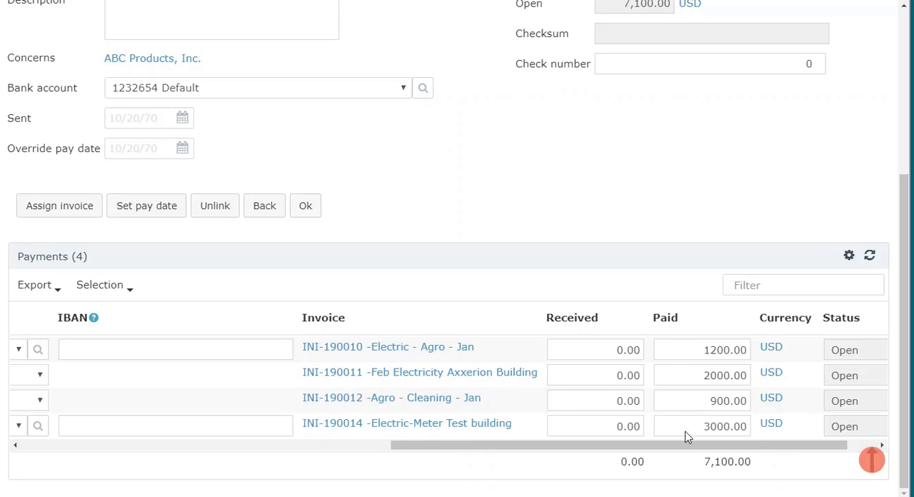
pyautogui.moveTo(687, 444); pyautogui.dragTo(242, 402)
# Fill in the batch's approver and set the approval date to 3/29/19
pyautogui.scroll(3, 241, 402)
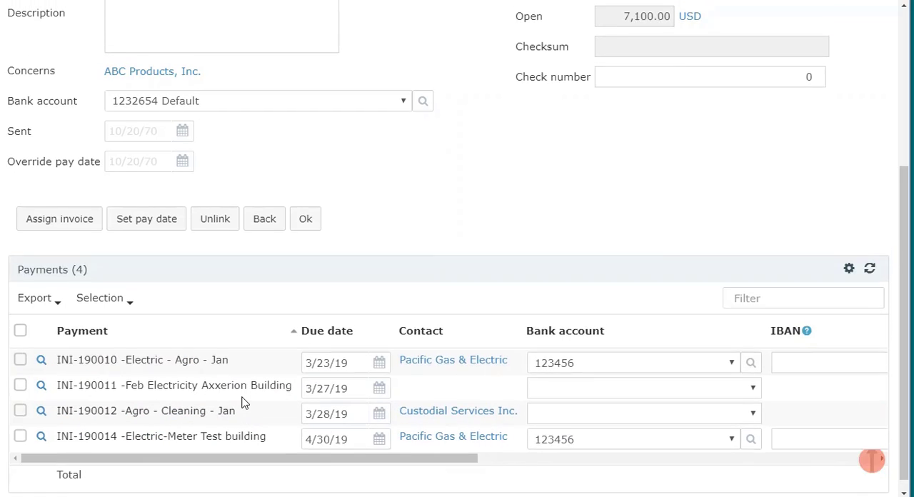
pyautogui.scroll(3, 242, 402)
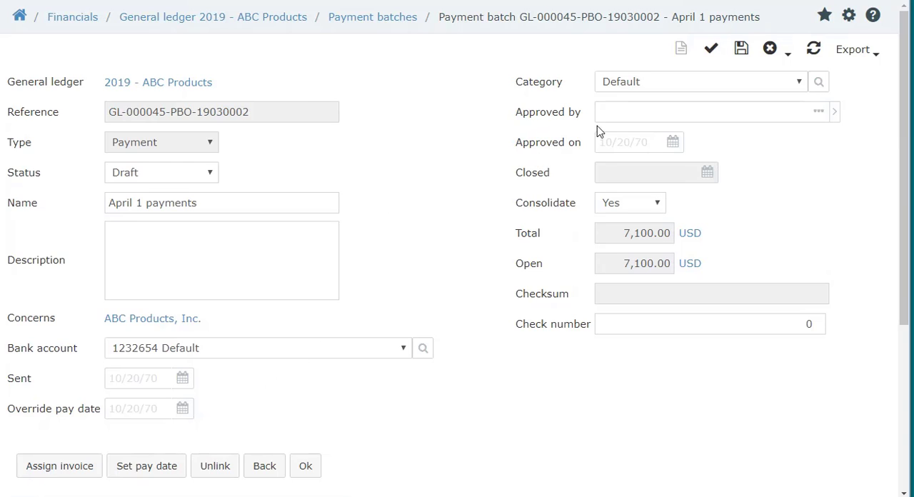
pyautogui.click(833, 113)
pyautogui.click(849, 112)
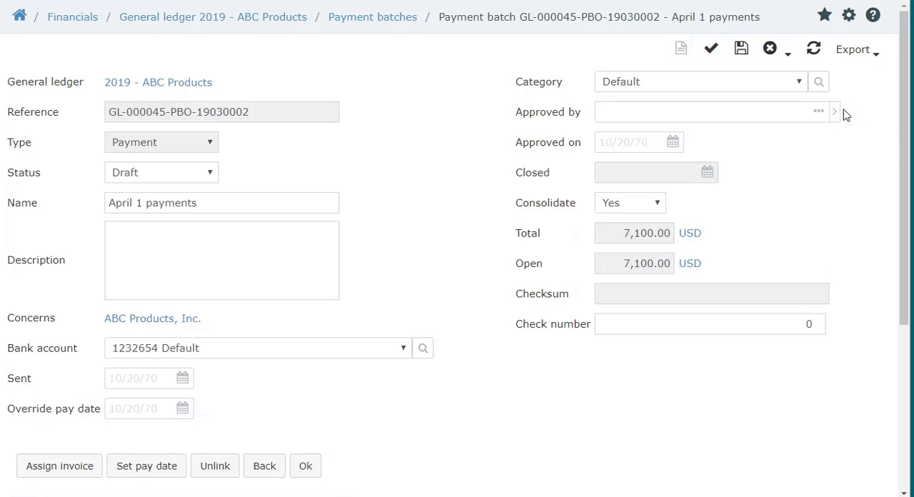
pyautogui.click(673, 144)
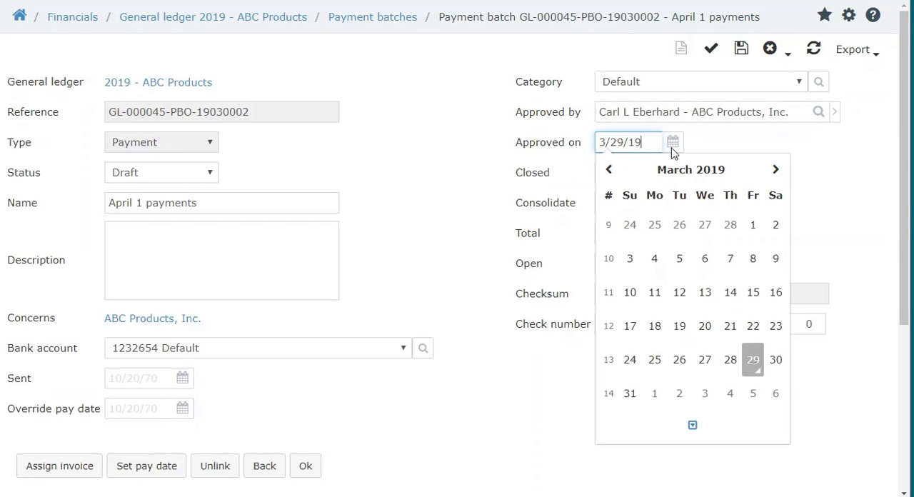
pyautogui.click(754, 367)
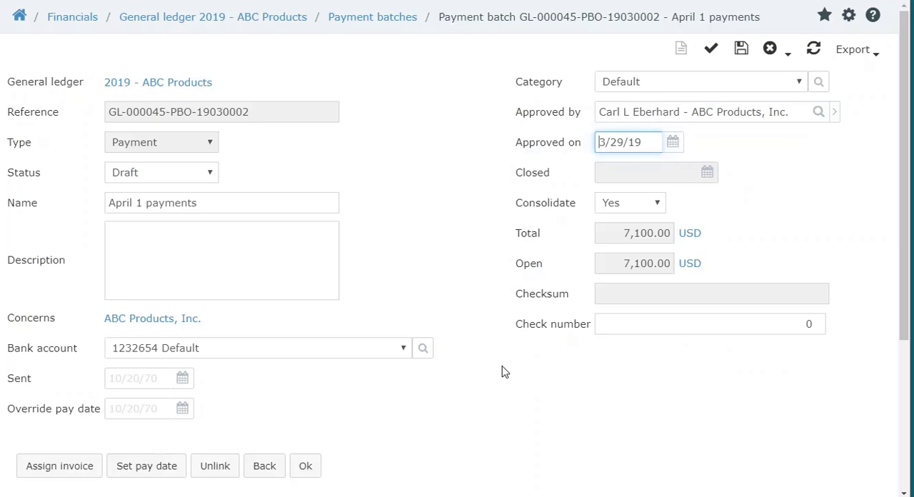
# Set the pay date for the batch's payments and generate the batch's checks
pyautogui.scroll(-2, 491, 371)
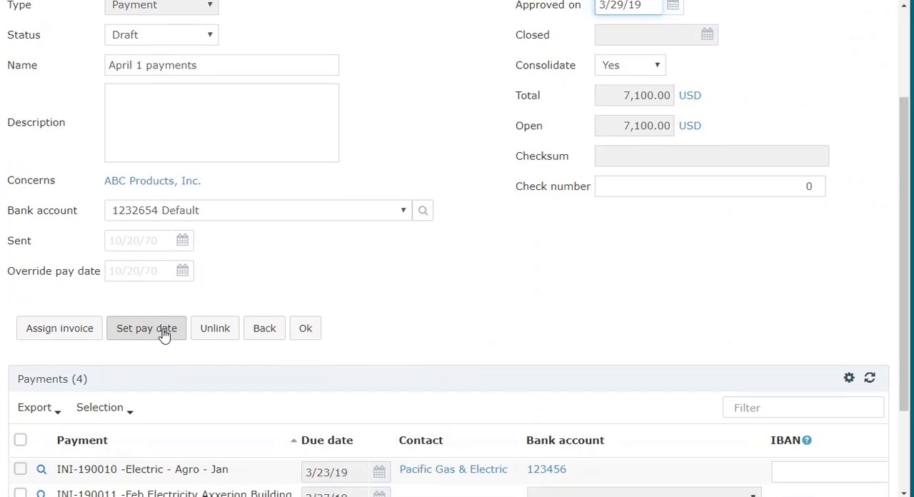
pyautogui.click(146, 329)
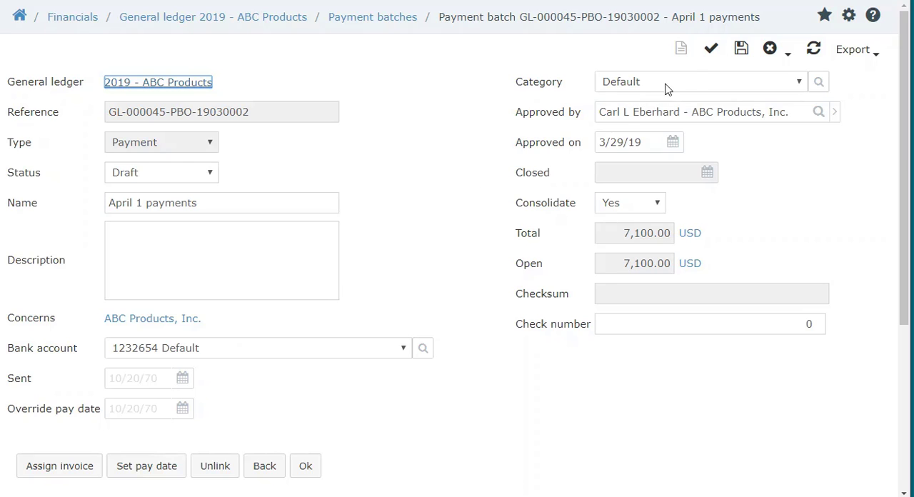
pyautogui.click(711, 54)
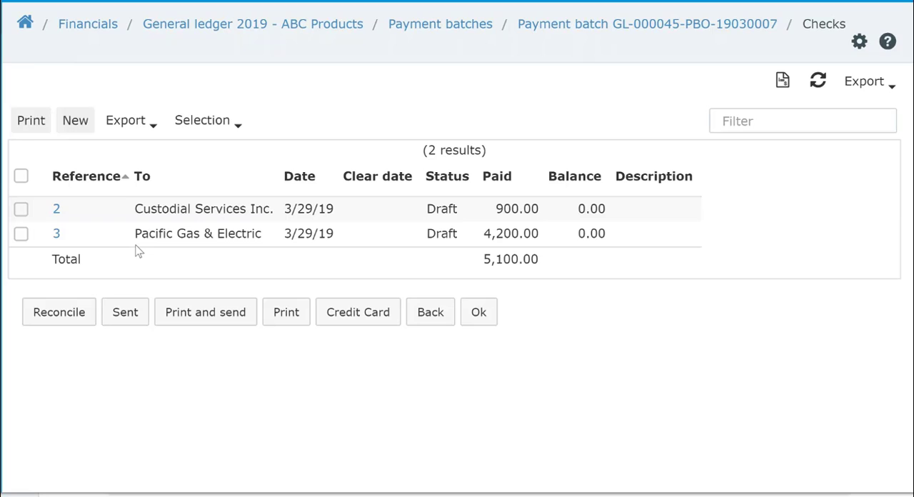
# Examine the payments included in the draft checks to Custodial Services Inc. and Pacific Gas & Electric
pyautogui.click(56, 209)
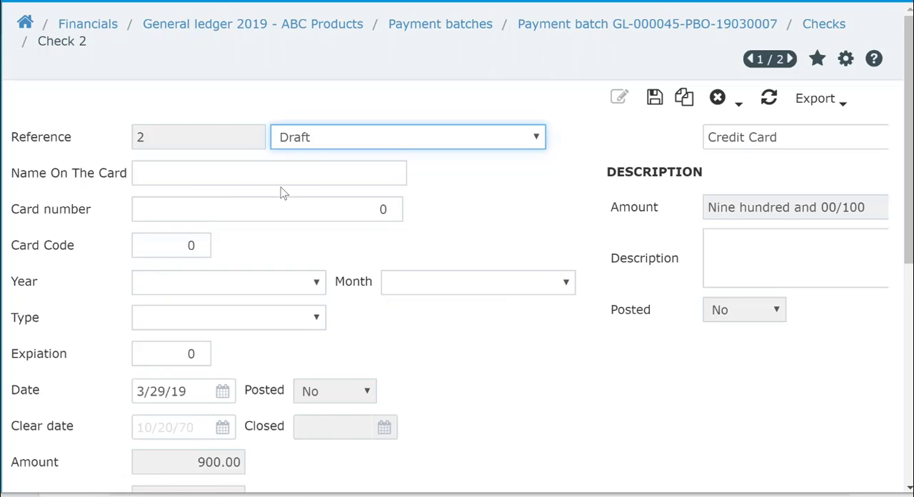
pyautogui.scroll(-6, 282, 194)
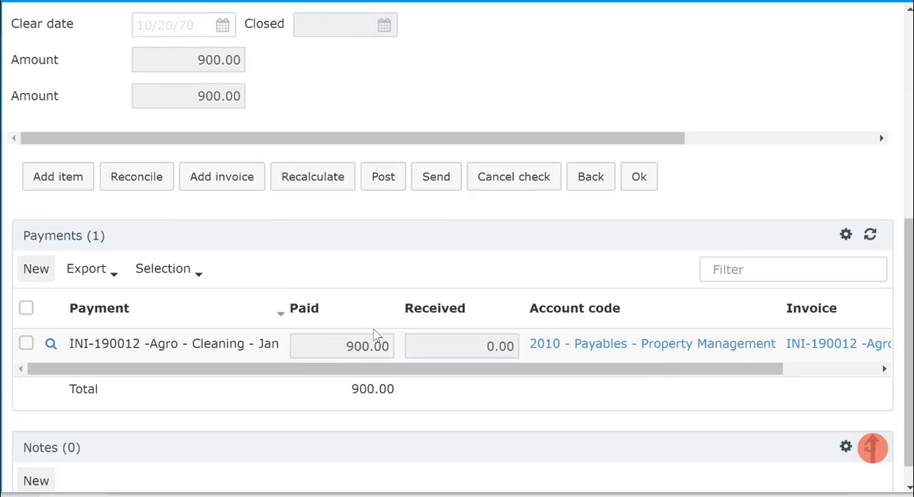
pyautogui.click(587, 180)
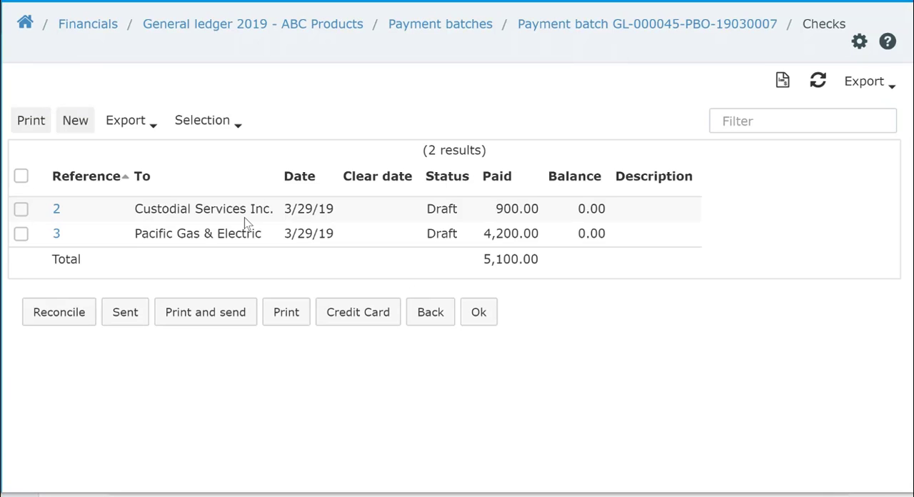
pyautogui.click(56, 235)
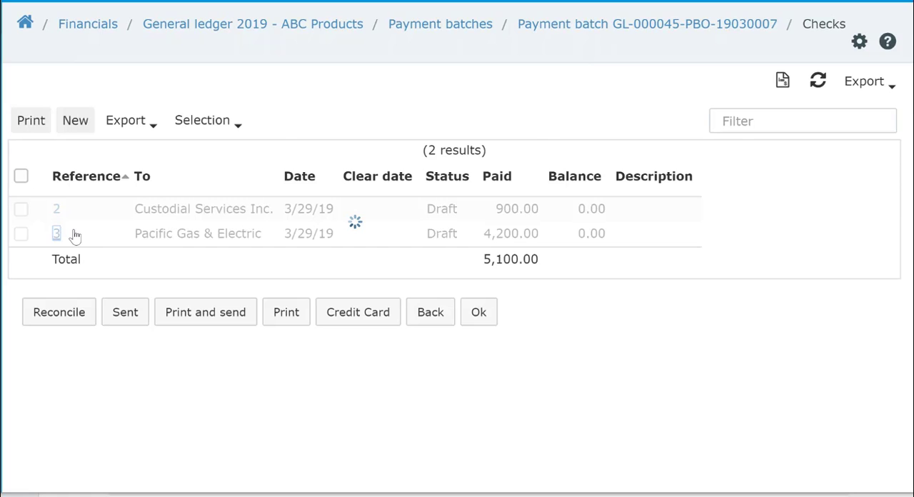
pyautogui.scroll(-6, 108, 241)
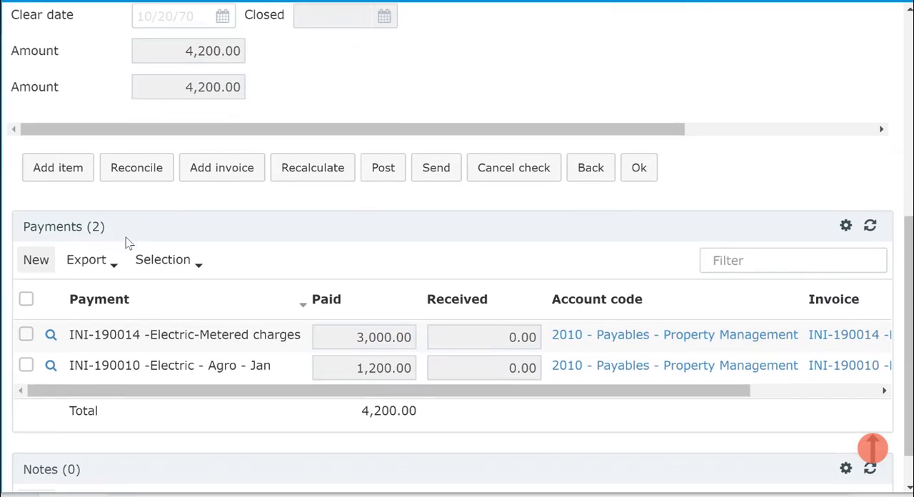
pyautogui.scroll(3, 219, 260)
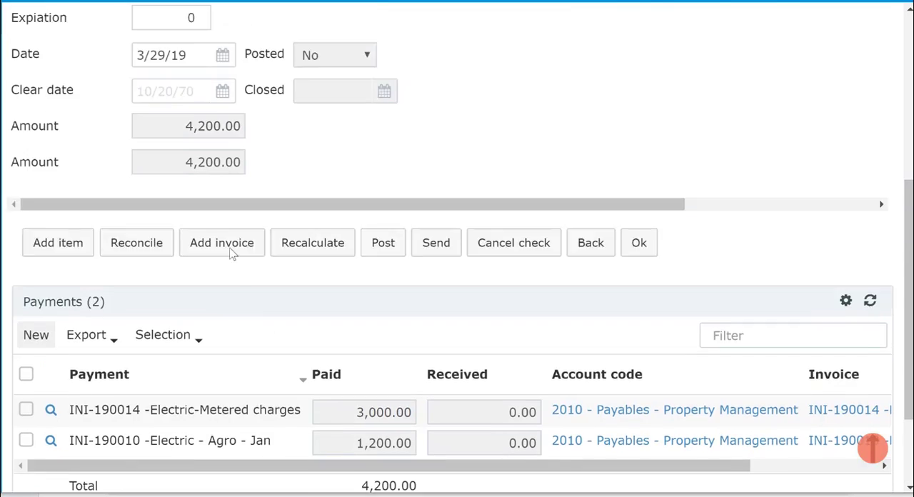
# Return to the batch's check list, print all draft checks to PDF and set them to sent
pyautogui.click(593, 281)
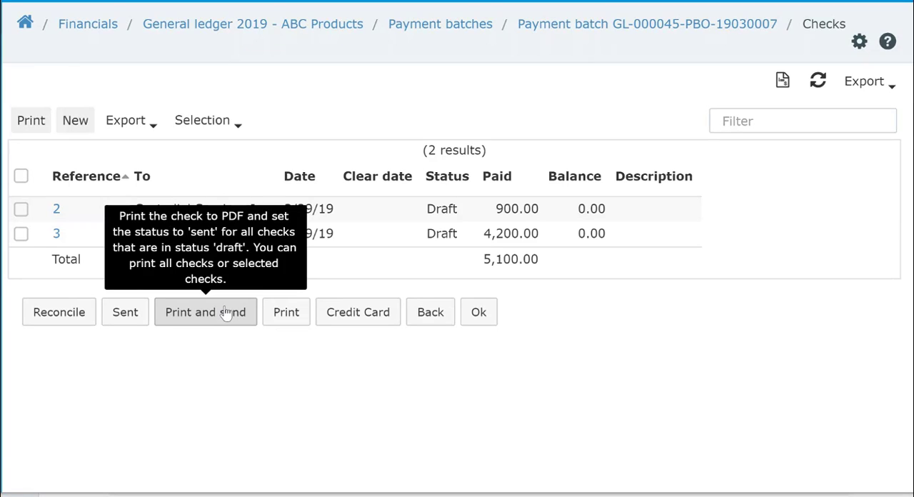
pyautogui.click(223, 316)
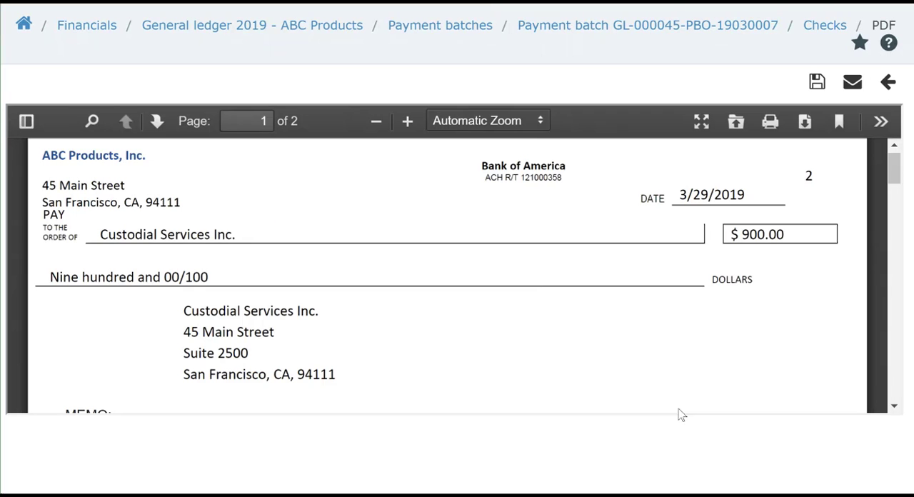
# Review the printed checks to Custodial Services Inc. and Pacific Gas & Electric in the PDF, and close the PDF and the check list
pyautogui.scroll(-4, 703, 363)
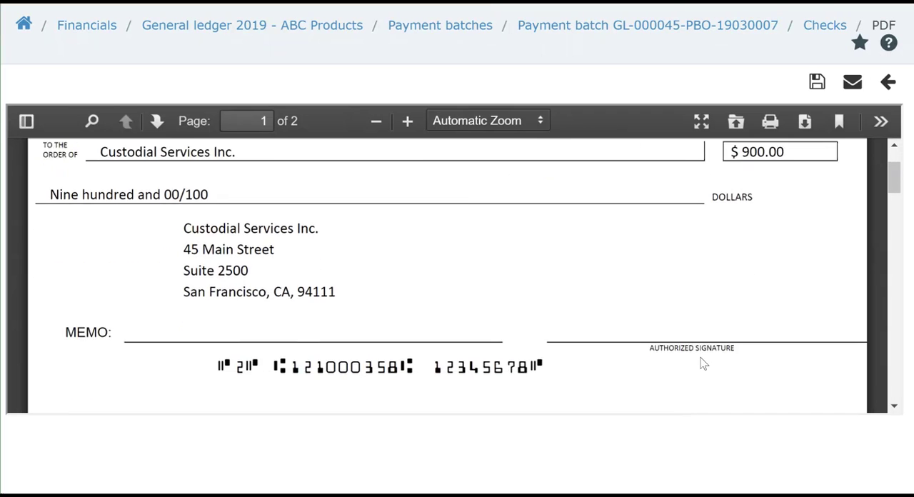
pyautogui.scroll(-7, 701, 362)
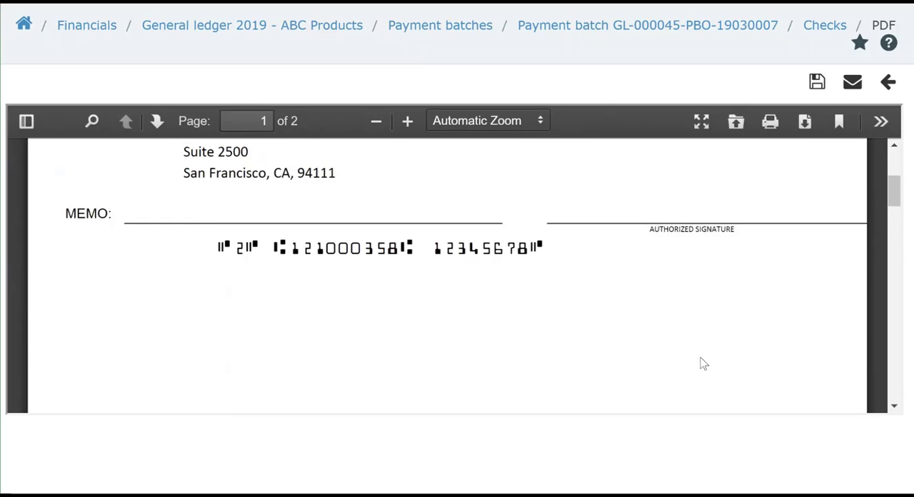
pyautogui.scroll(-9, 704, 362)
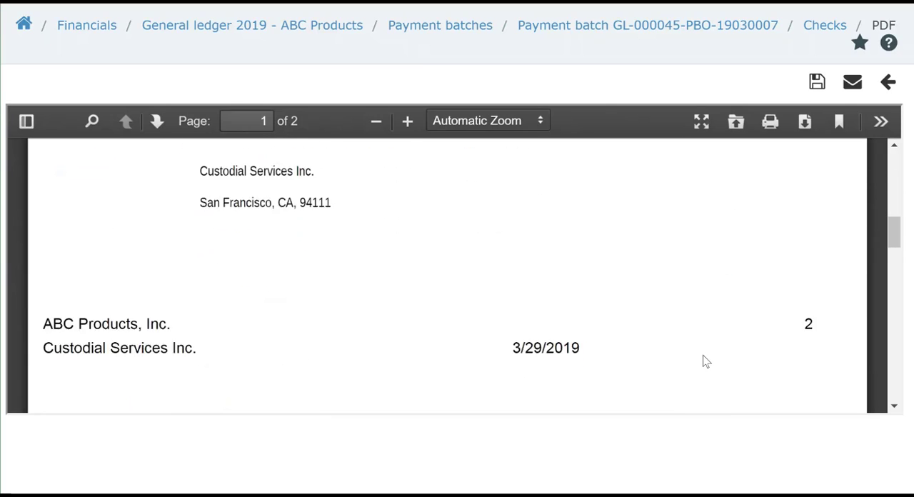
pyautogui.scroll(-3, 703, 362)
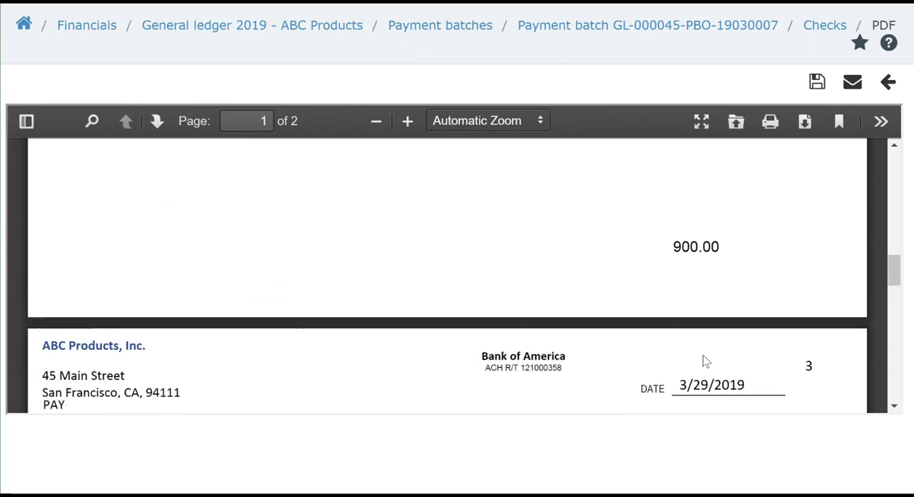
pyautogui.scroll(-9, 422, 323)
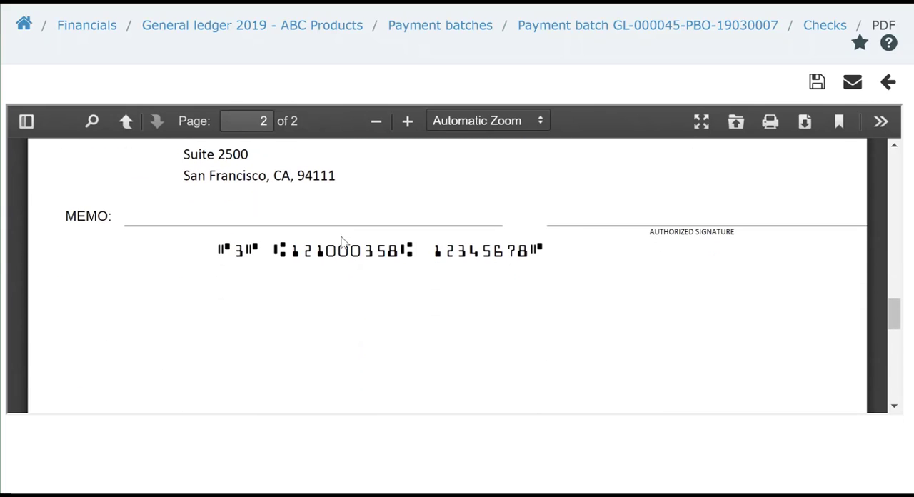
pyautogui.scroll(-15, 350, 253)
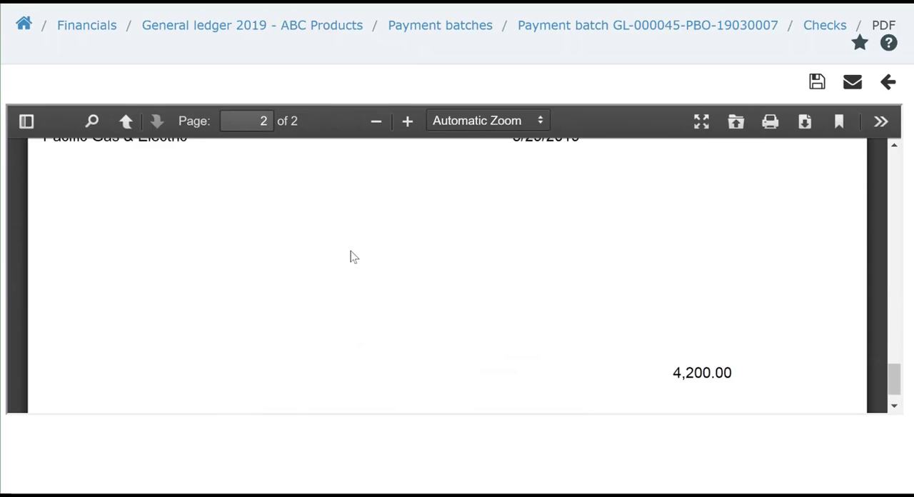
pyautogui.scroll(-1, 350, 257)
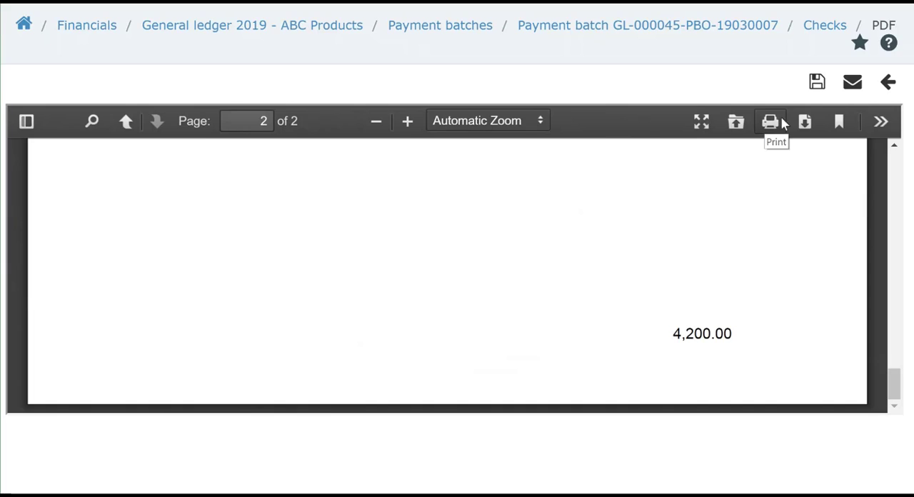
pyautogui.click(889, 84)
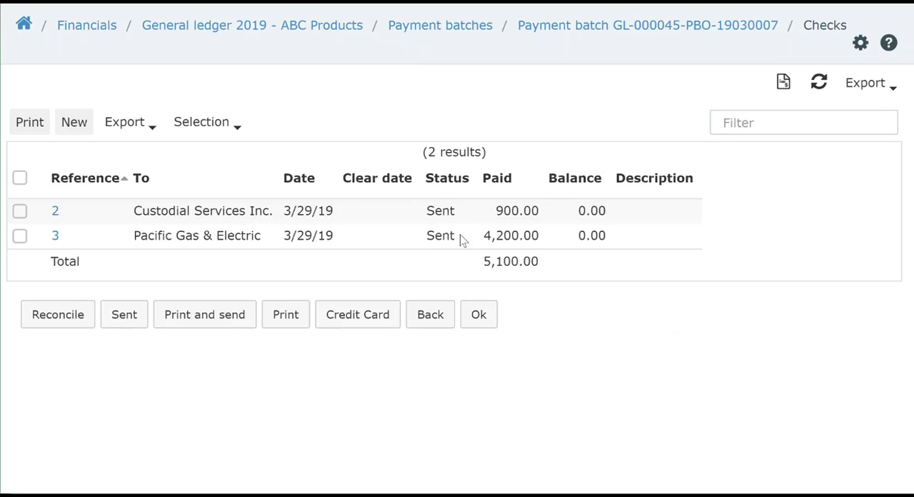
pyautogui.click(478, 317)
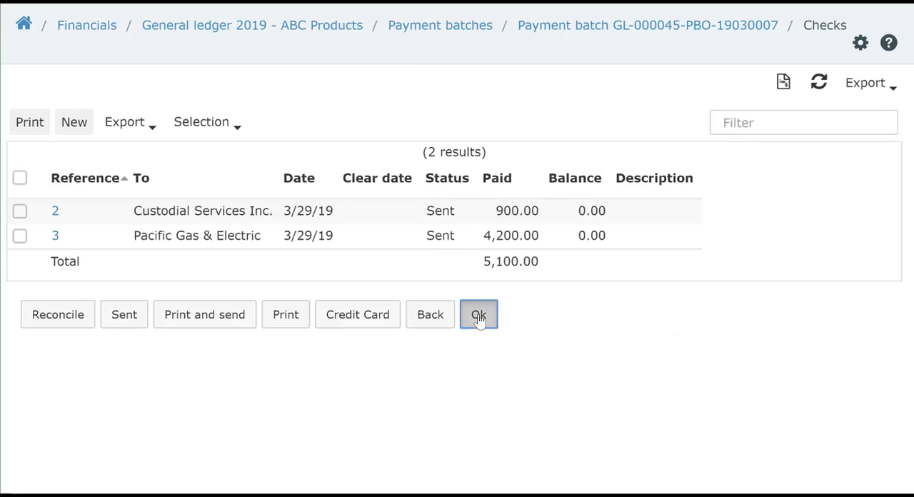